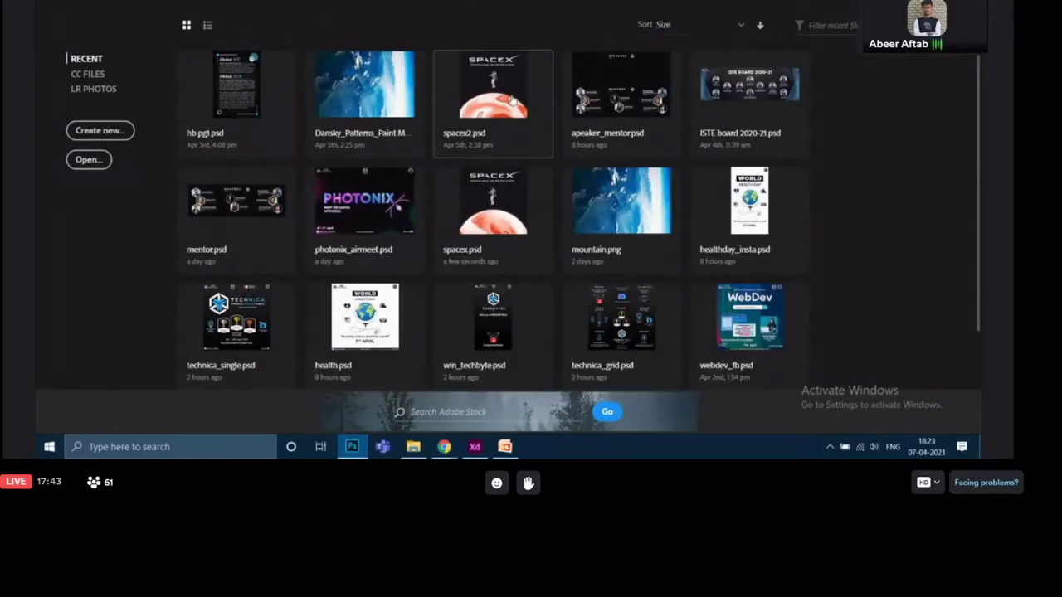
- Open spacex.psd to view the finished SpaceX poster, and close it again
{"action": "left_click", "coordinate": [510, 209]}
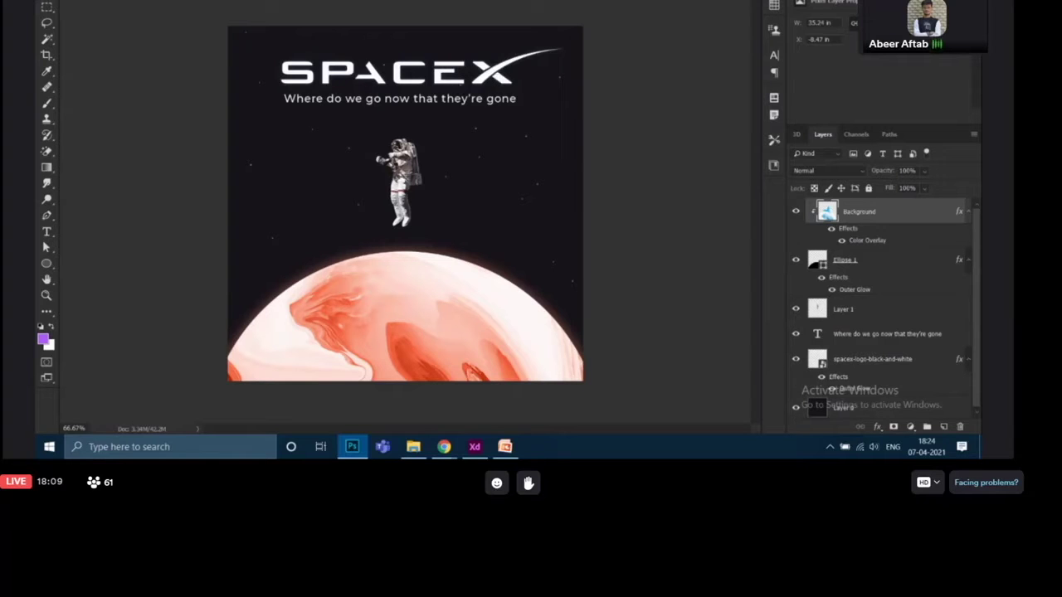
{"action": "key", "text": "ctrl+w"}
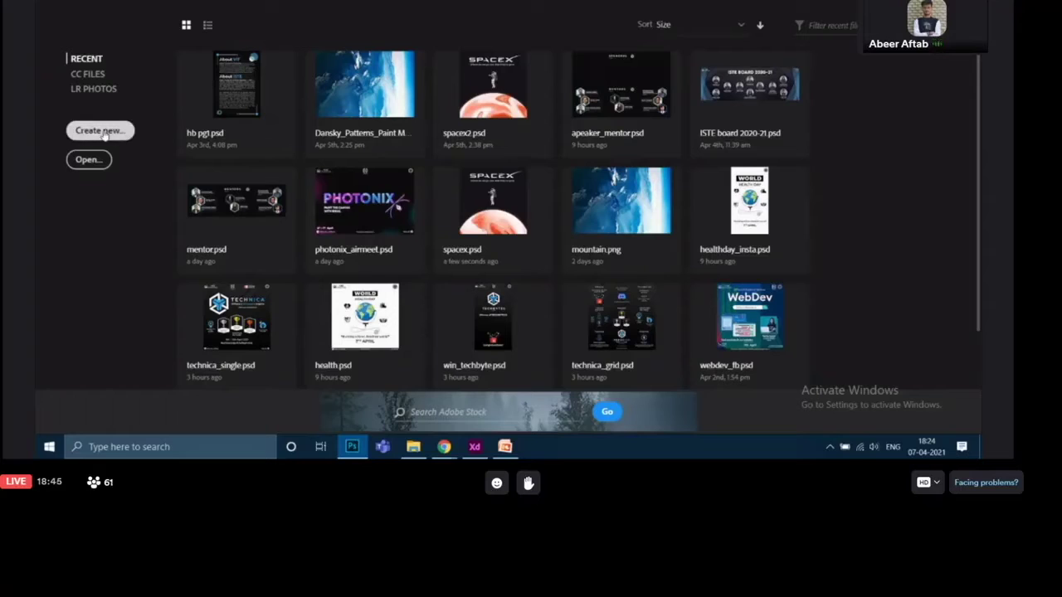
- Start a new document and set its size to 1080 × 1080 pixels
{"action": "left_click", "coordinate": [102, 131]}
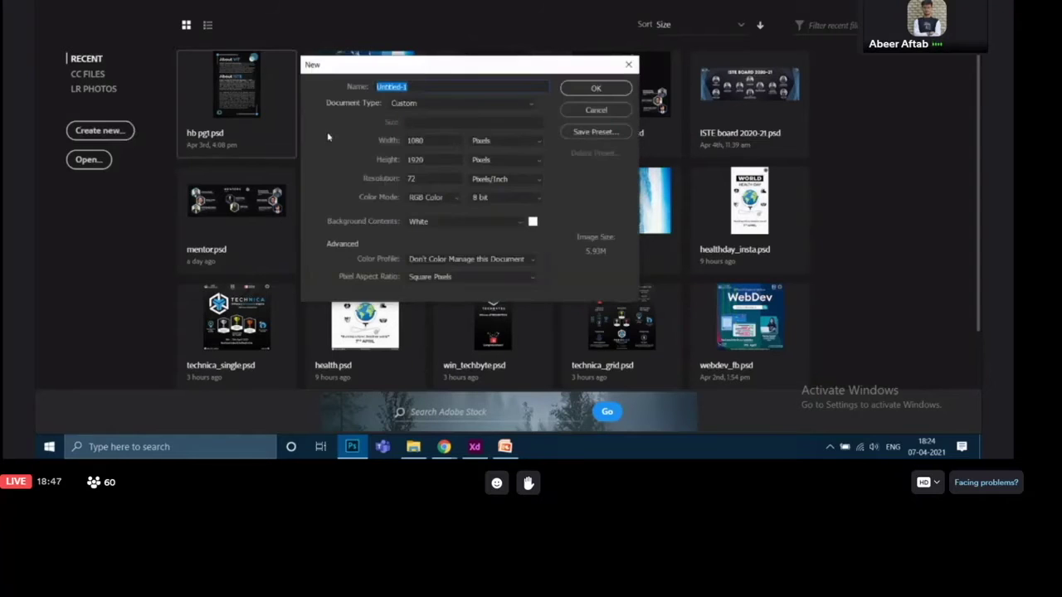
{"action": "left_click", "coordinate": [433, 143]}
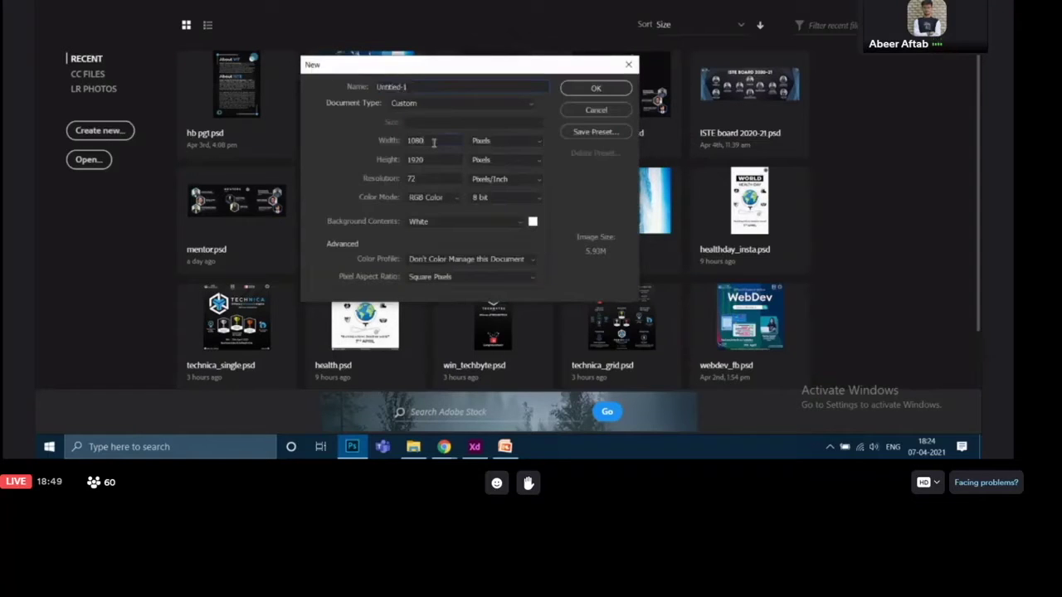
{"action": "double_click", "coordinate": [432, 161]}
{"action": "left_click", "coordinate": [446, 141]}
{"action": "left_click_drag", "start_coordinate": [434, 141], "coordinate": [402, 141]}
{"action": "key", "text": "Tab"}
{"action": "type", "text": "1080"}
{"action": "left_click", "coordinate": [501, 142]}
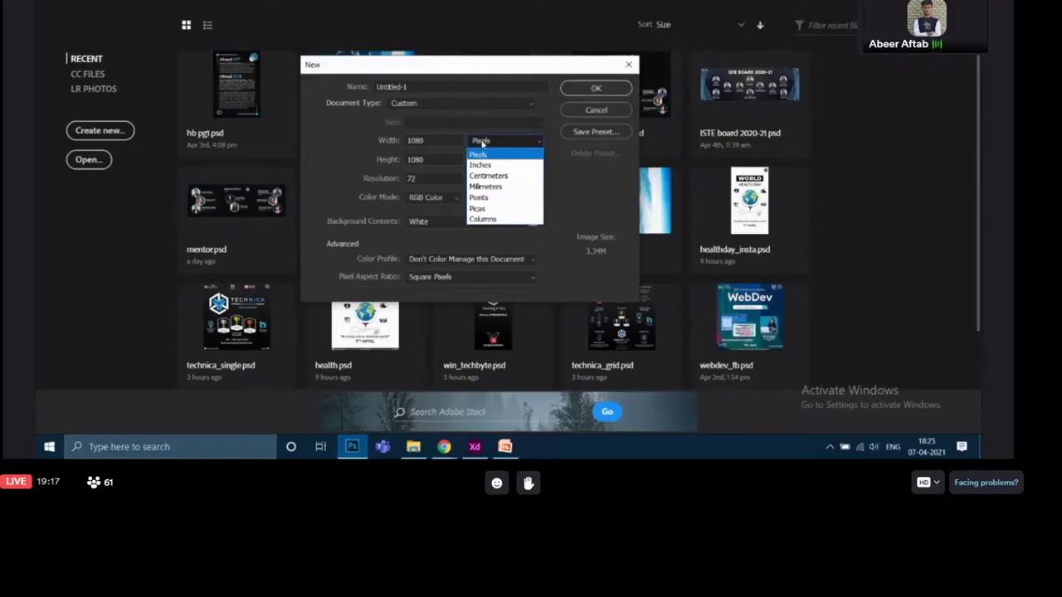
{"action": "left_click", "coordinate": [481, 143]}
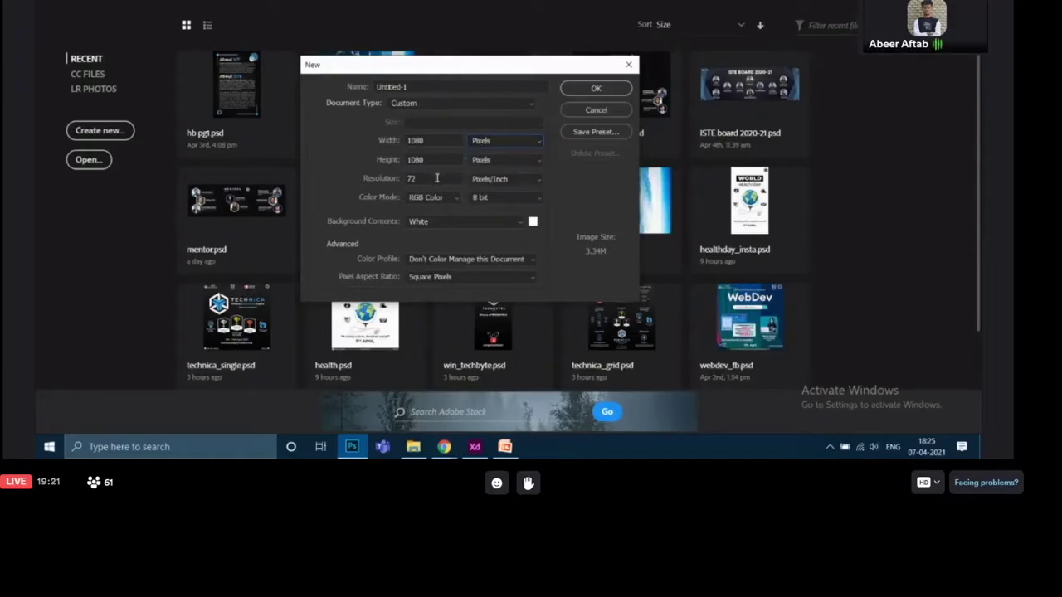
- Keep the resolution at 72 pixels/inch and the color mode at RGB Color, and create the document with a white background
{"action": "left_click_drag", "start_coordinate": [436, 179], "coordinate": [405, 178]}
{"action": "left_click", "coordinate": [423, 180]}
{"action": "left_click", "coordinate": [455, 202]}
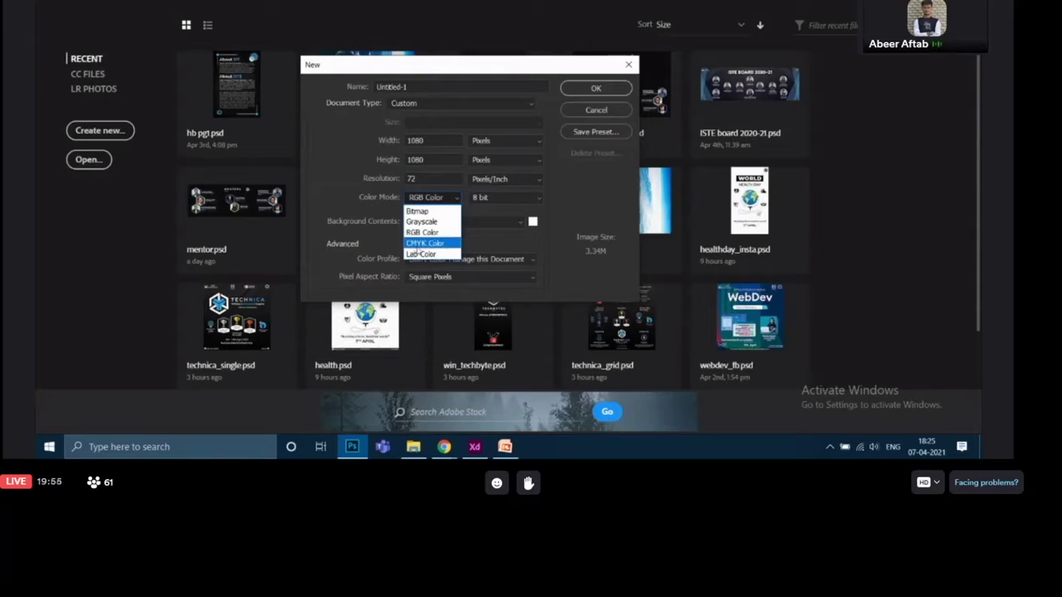
{"action": "left_click", "coordinate": [451, 199]}
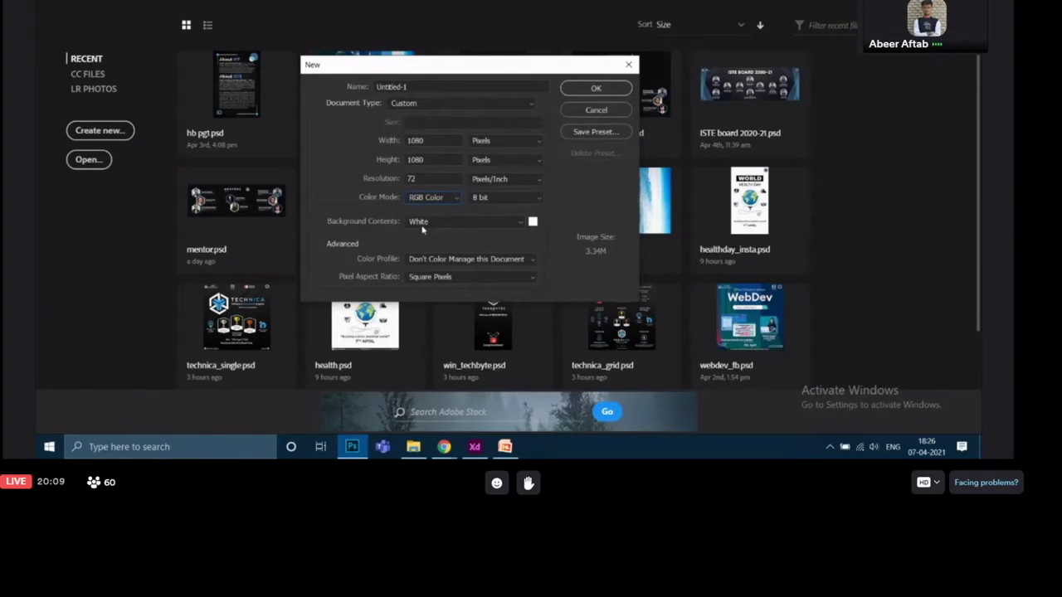
{"action": "left_click", "coordinate": [598, 89]}
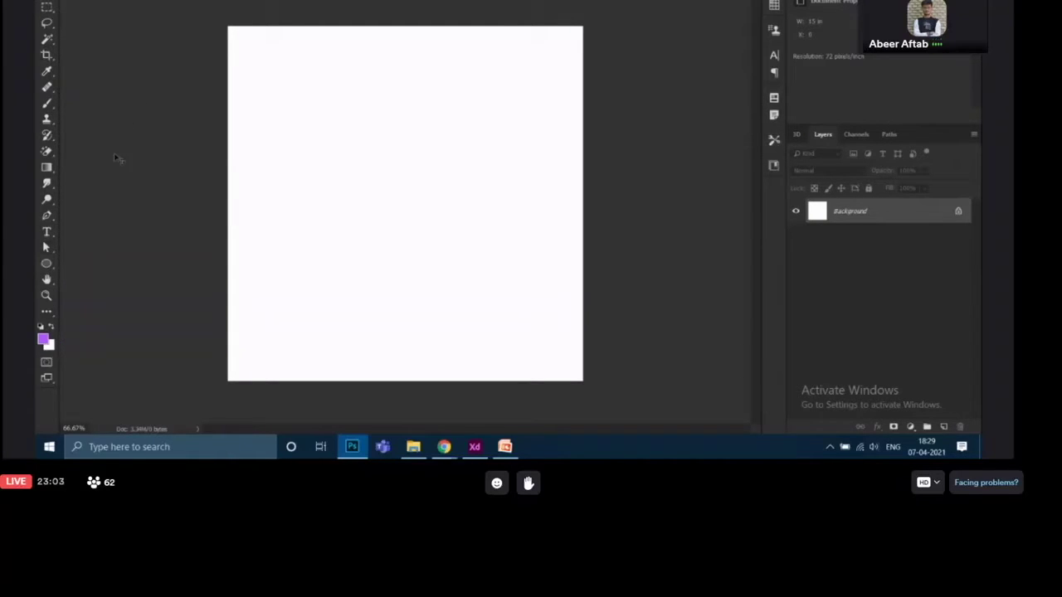
- Activate the Paint Bucket tool
{"action": "right_click", "coordinate": [51, 173]}
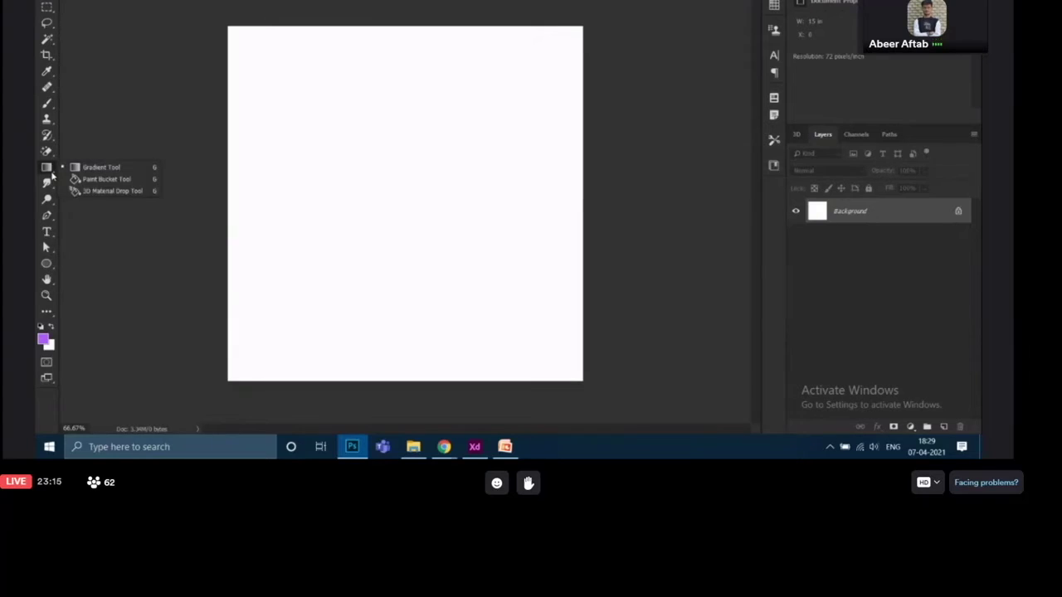
{"action": "left_click", "coordinate": [102, 180]}
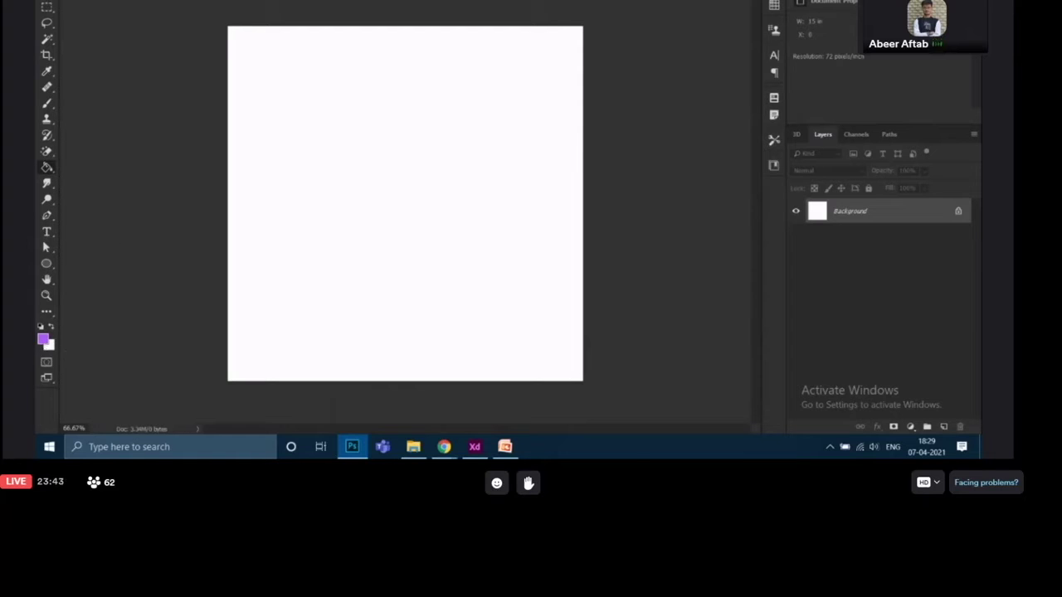
- Open the flattened SpaceX poster image from the Photonix folder inside Horizon Brochure as a reference
{"action": "left_click", "coordinate": [70, 1]}
{"action": "left_click", "coordinate": [70, 1]}
{"action": "left_click", "coordinate": [70, 1]}
{"action": "left_click", "coordinate": [70, 1]}
{"action": "key", "text": "ctrl+o"}
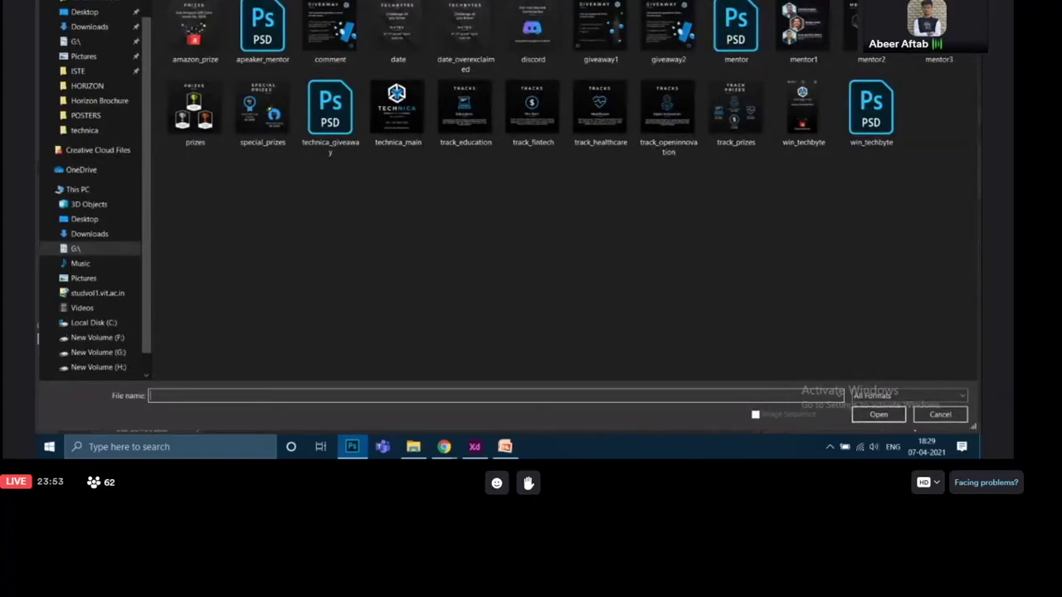
{"action": "left_click", "coordinate": [98, 0]}
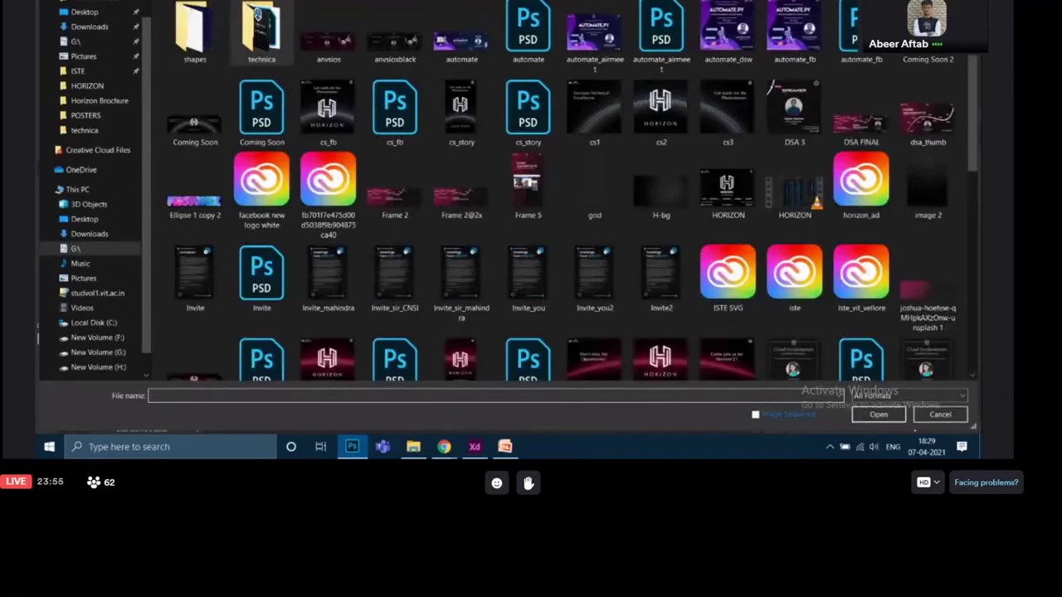
{"action": "left_click", "coordinate": [114, 103]}
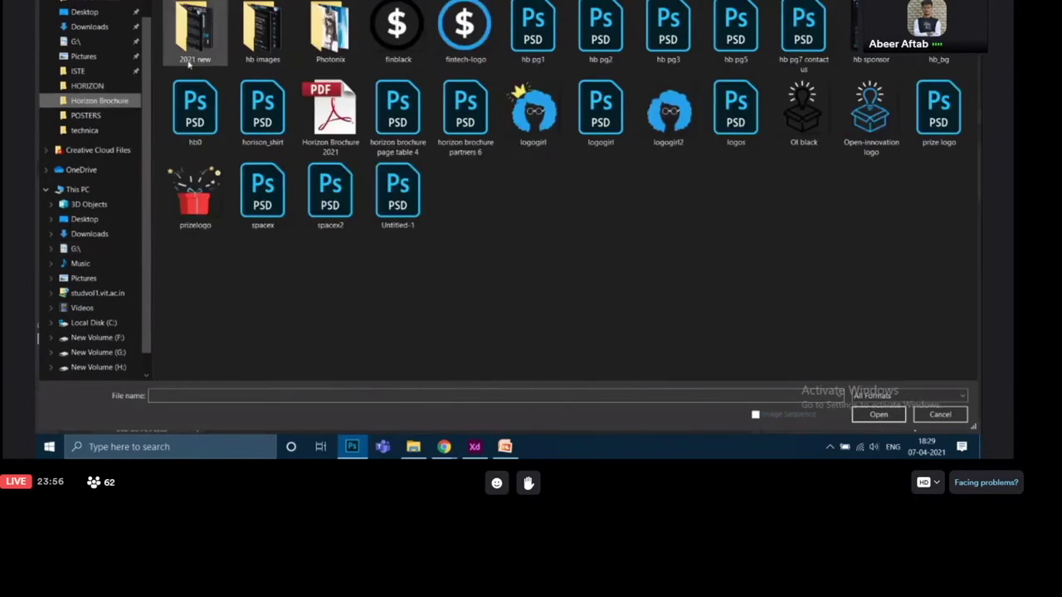
{"action": "double_click", "coordinate": [342, 25]}
{"action": "double_click", "coordinate": [343, 25]}
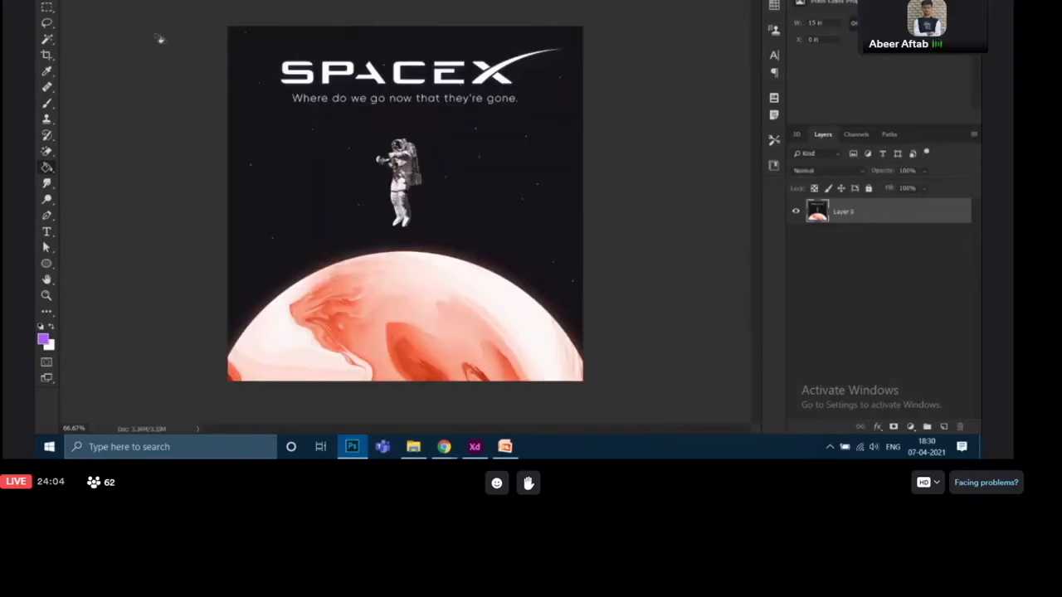
- Set the foreground color to dark gray #151515 and fill the blank document's Background layer with it
{"action": "left_click", "coordinate": [142, 0]}
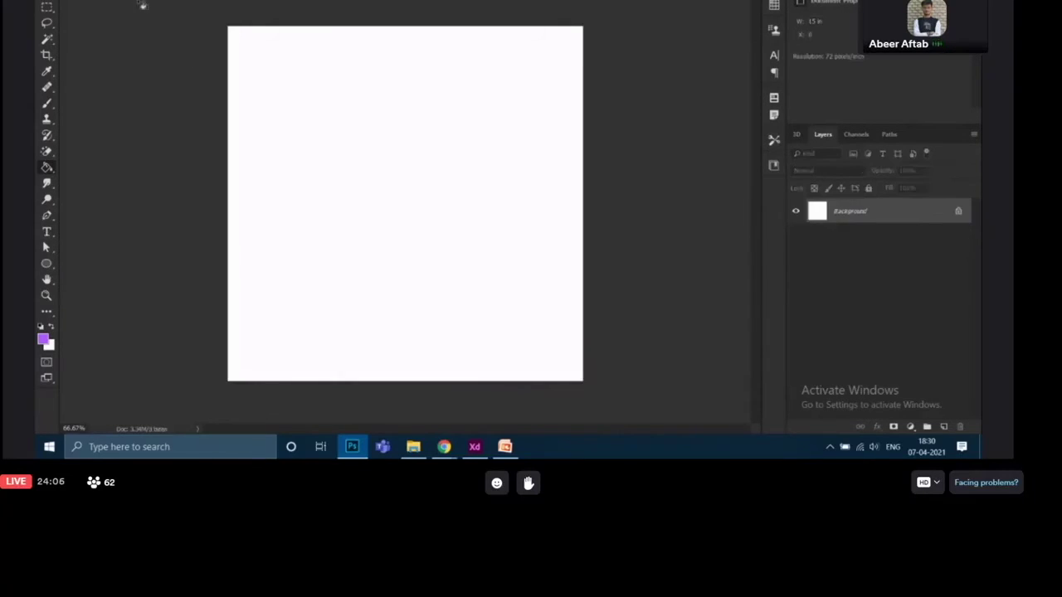
{"action": "left_click", "coordinate": [45, 340]}
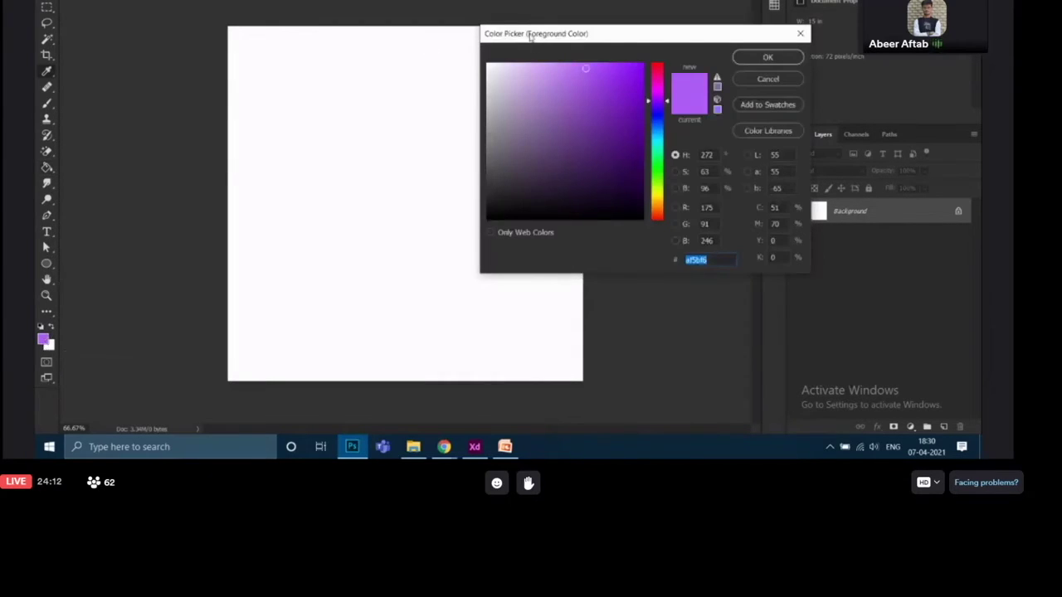
{"action": "left_click_drag", "start_coordinate": [528, 34], "coordinate": [446, 116]}
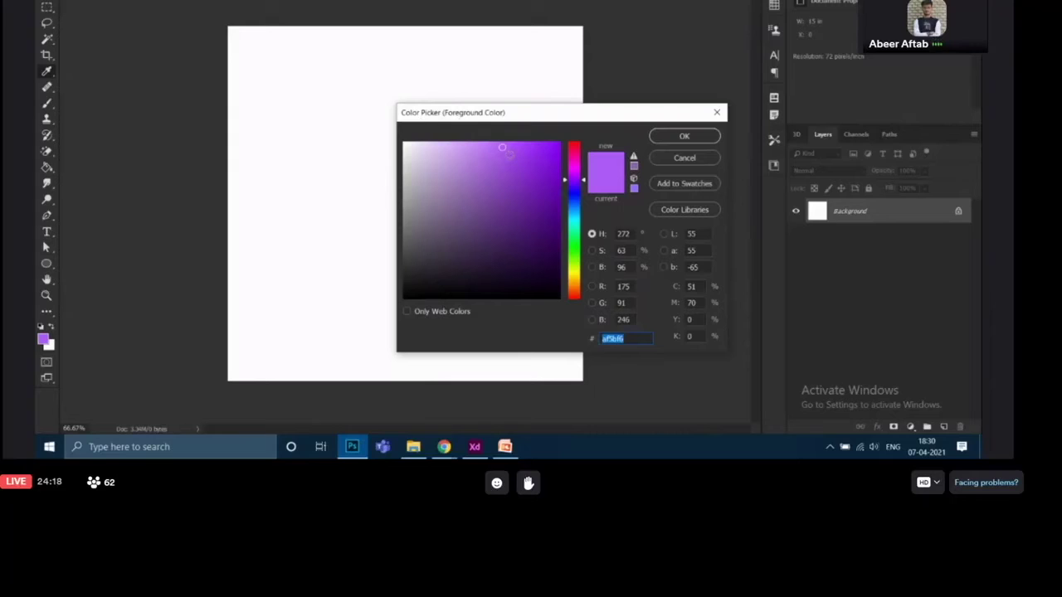
{"action": "left_click_drag", "start_coordinate": [502, 147], "coordinate": [399, 286]}
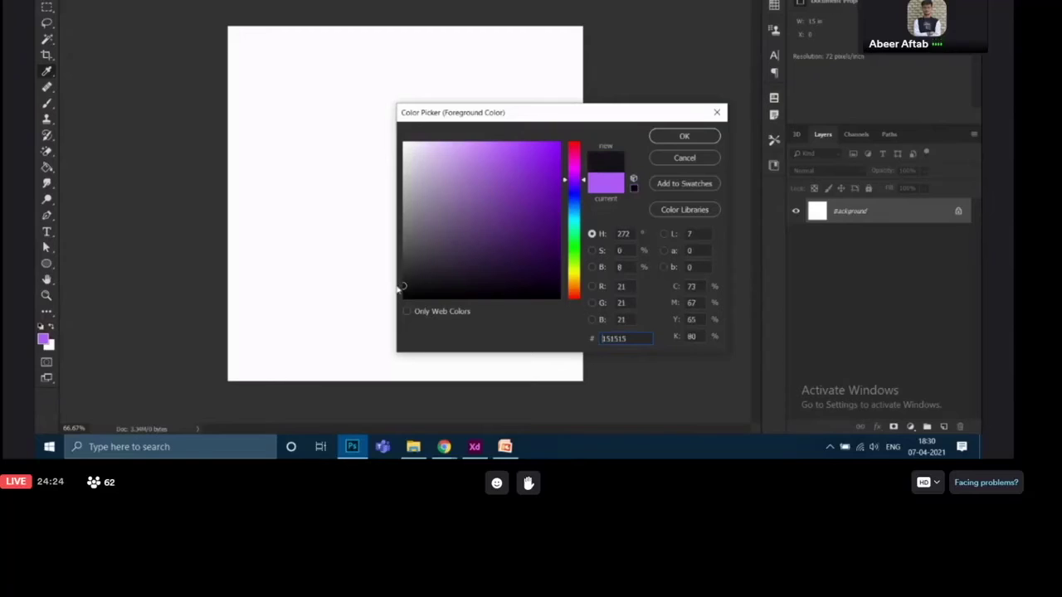
{"action": "left_click_drag", "start_coordinate": [629, 341], "coordinate": [597, 340]}
{"action": "left_click", "coordinate": [684, 135]}
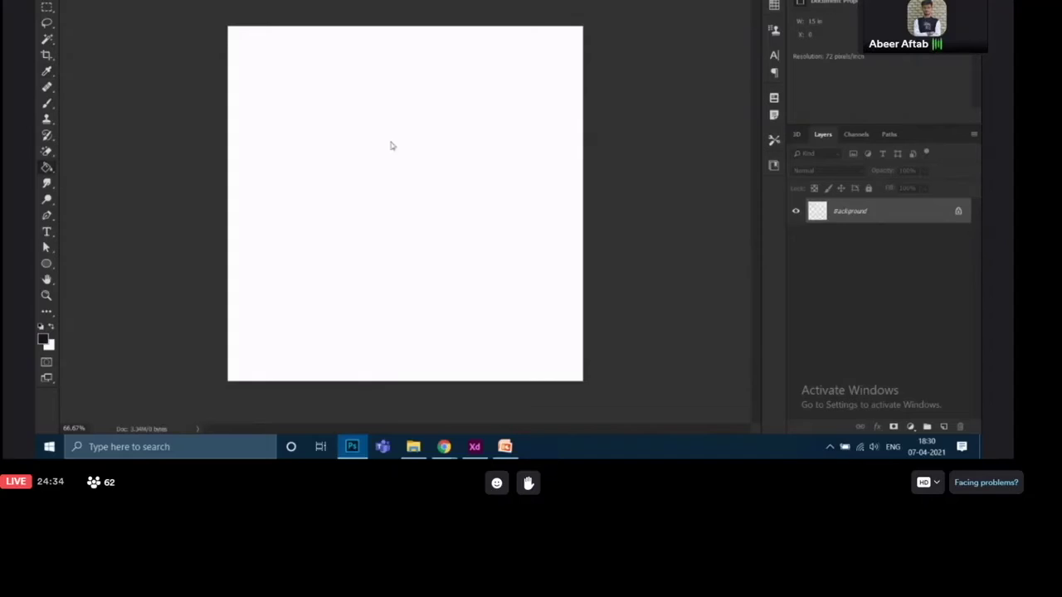
{"action": "key", "text": "alt+BackSpace"}
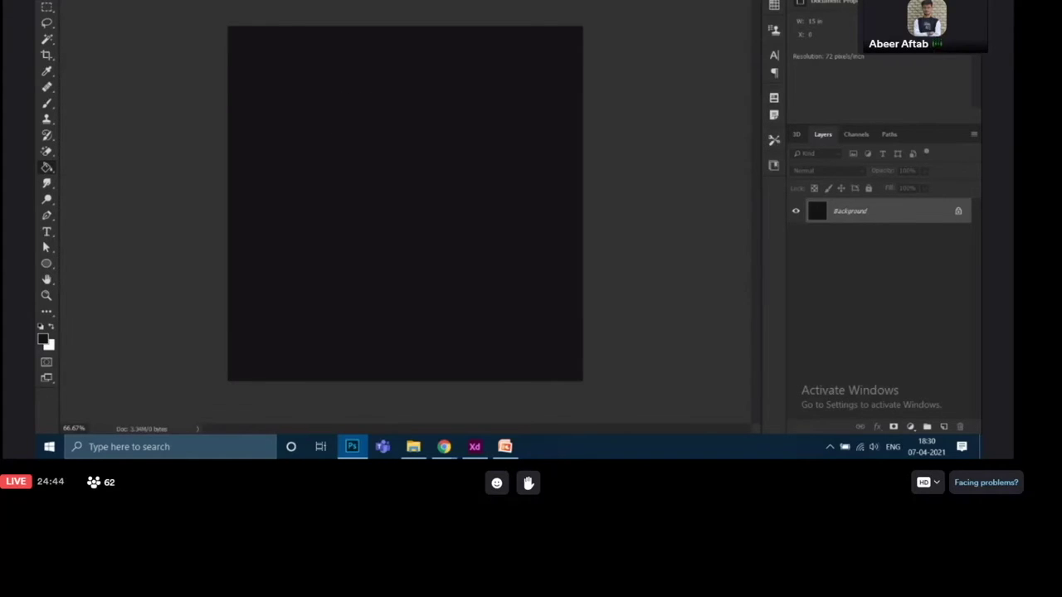
- Sample the dark sky color #17141b from the reference poster as foreground color and fill the new document's Background layer with it
{"action": "left_click", "coordinate": [249, 1]}
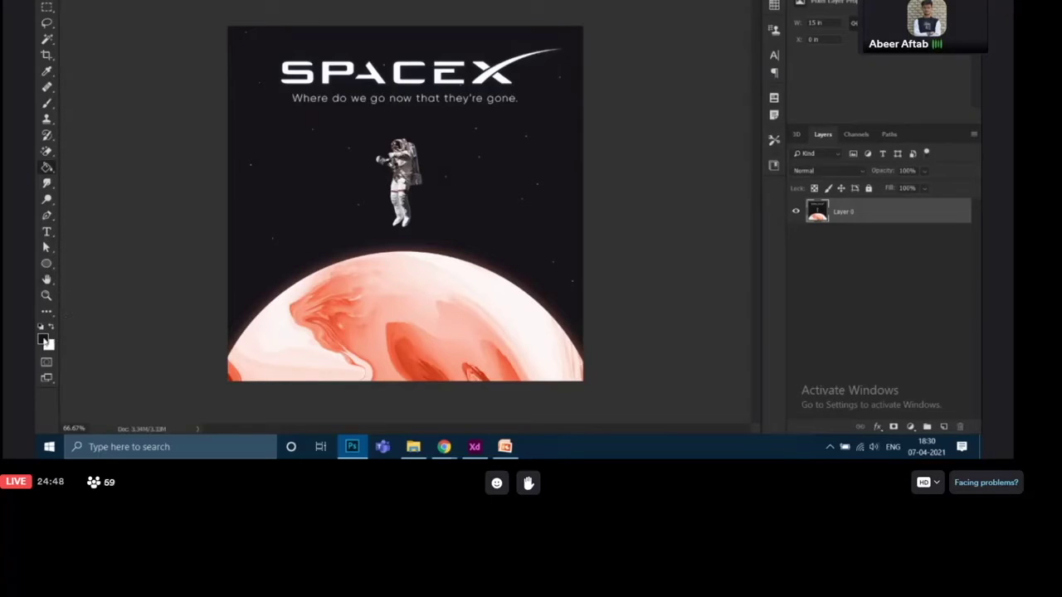
{"action": "left_click", "coordinate": [43, 338]}
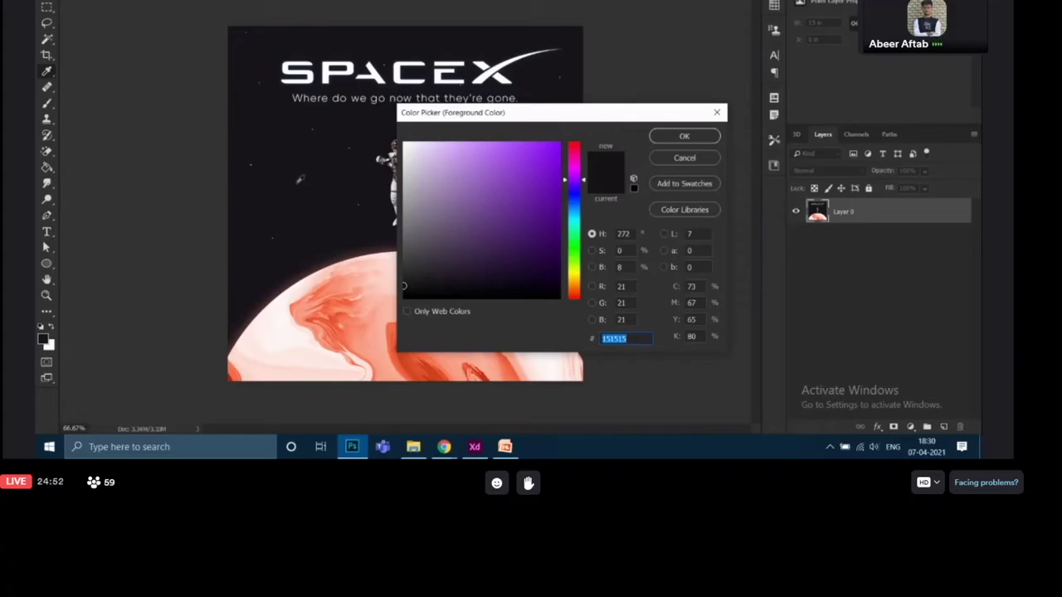
{"action": "left_click", "coordinate": [273, 114]}
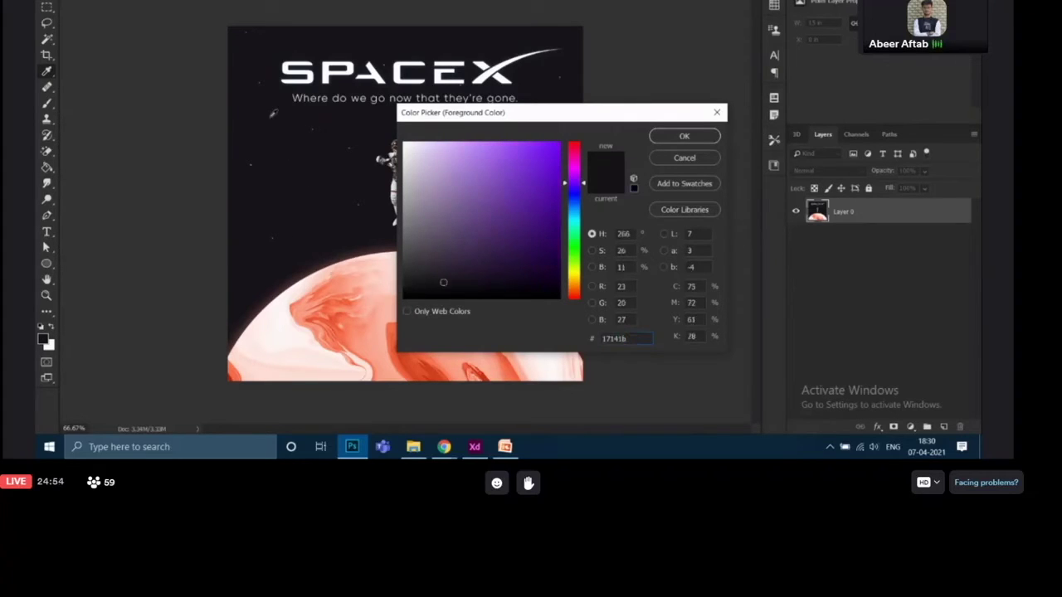
{"action": "left_click_drag", "start_coordinate": [633, 339], "coordinate": [603, 345]}
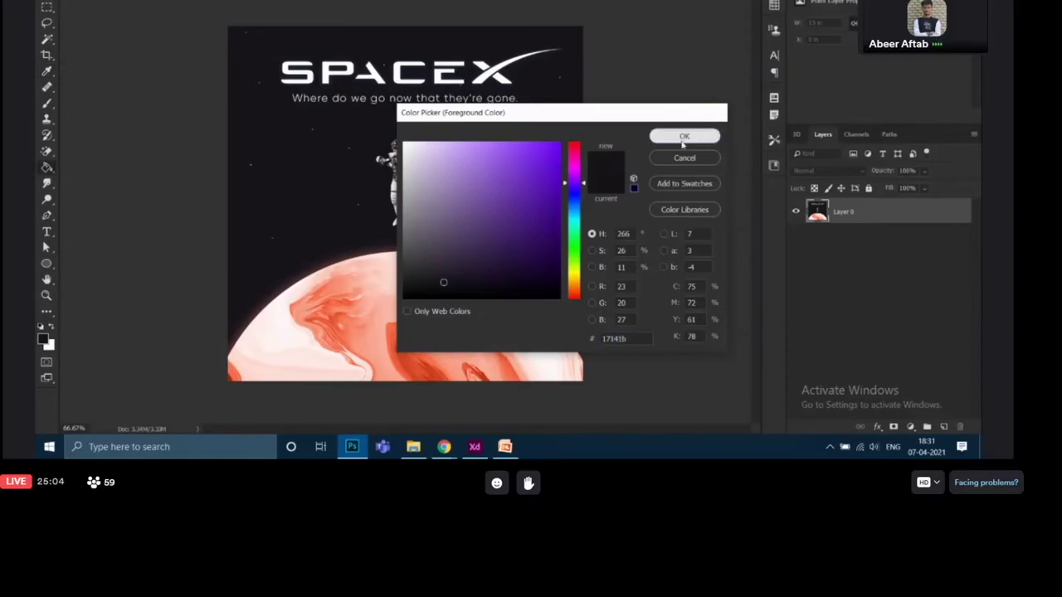
{"action": "left_click", "coordinate": [685, 137]}
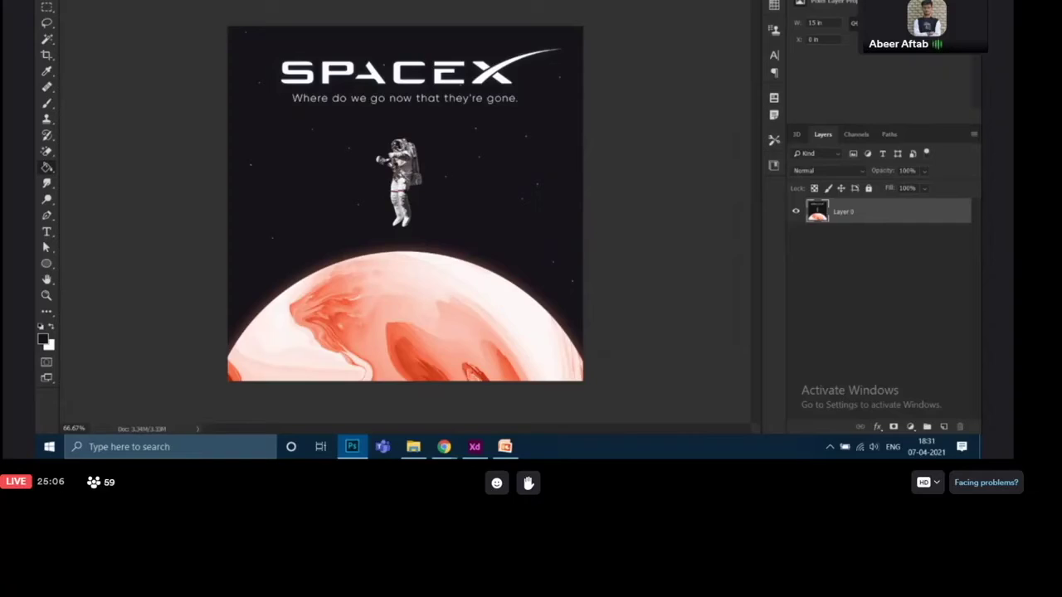
{"action": "left_click", "coordinate": [170, 1]}
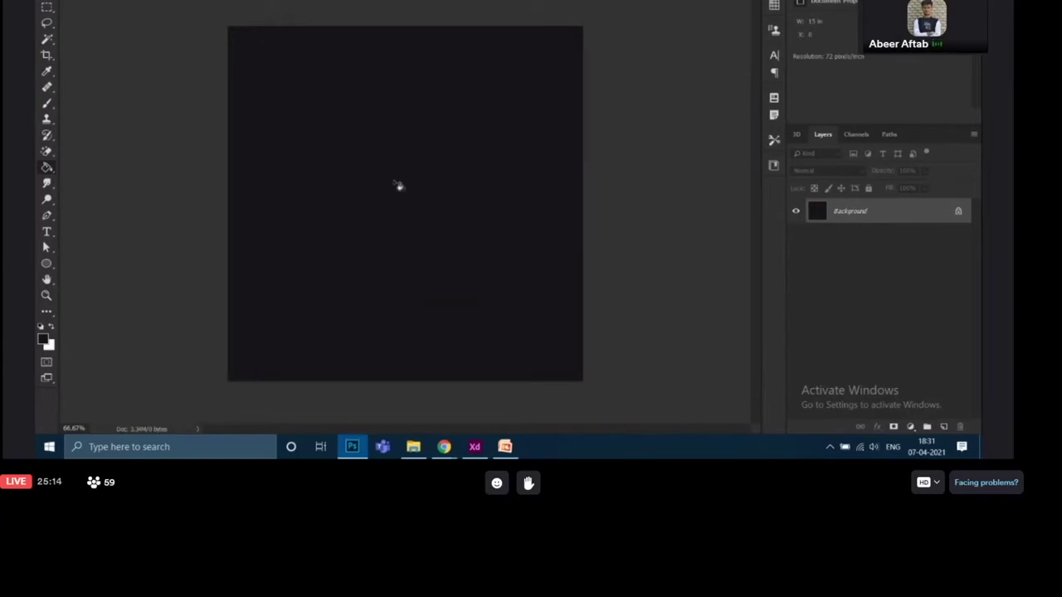
- Check the participants' chat in the Airmeet window in Chrome, and return to the new dark document in Photoshop
{"action": "mouse_move", "coordinate": [445, 446]}
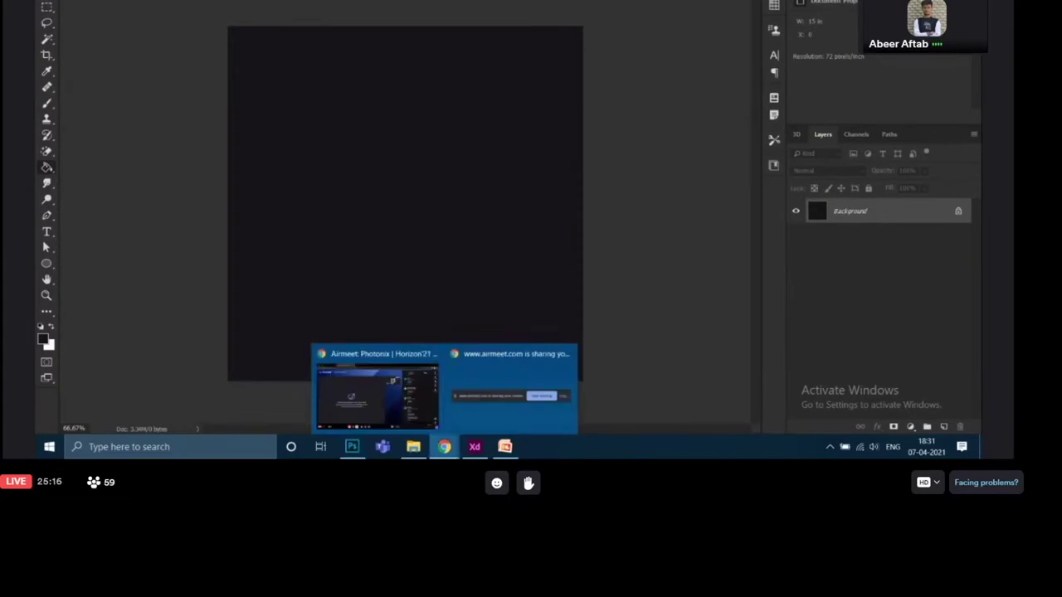
{"action": "left_click", "coordinate": [432, 404]}
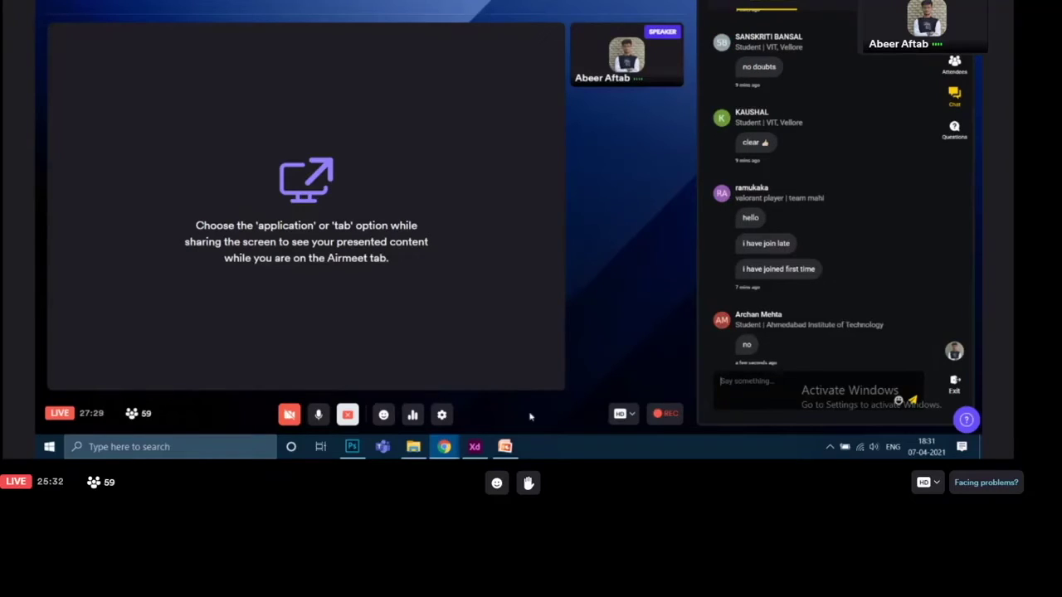
{"action": "left_click", "coordinate": [352, 448]}
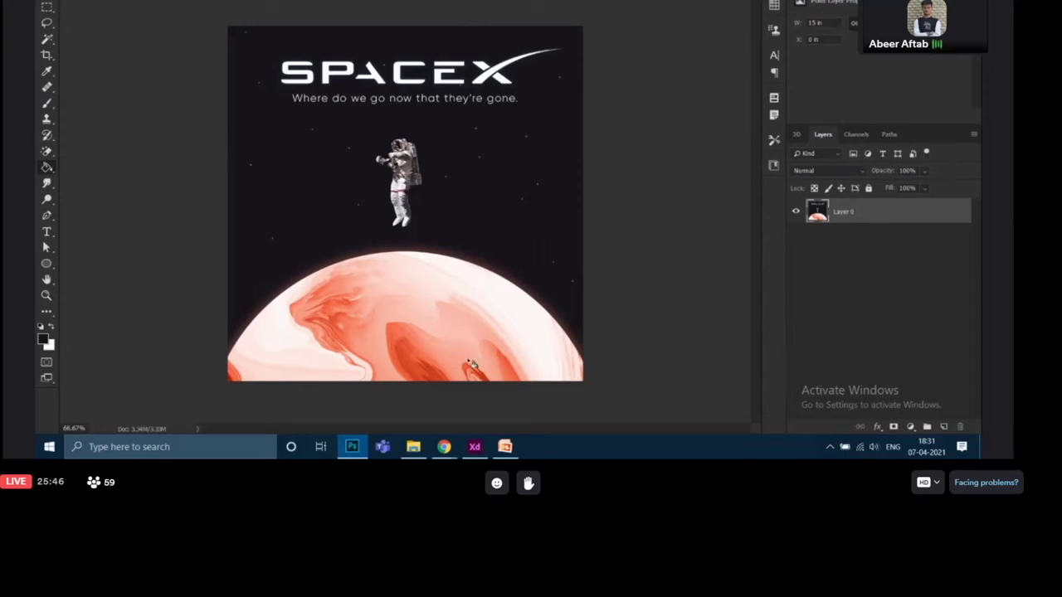
{"action": "left_click", "coordinate": [141, 1]}
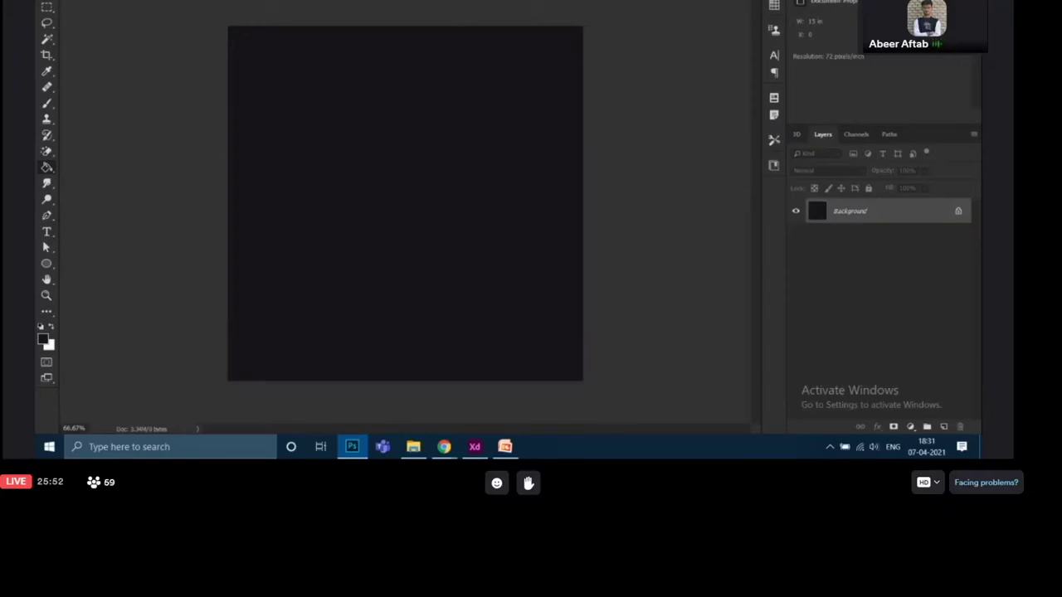
{"action": "left_click", "coordinate": [836, 1]}
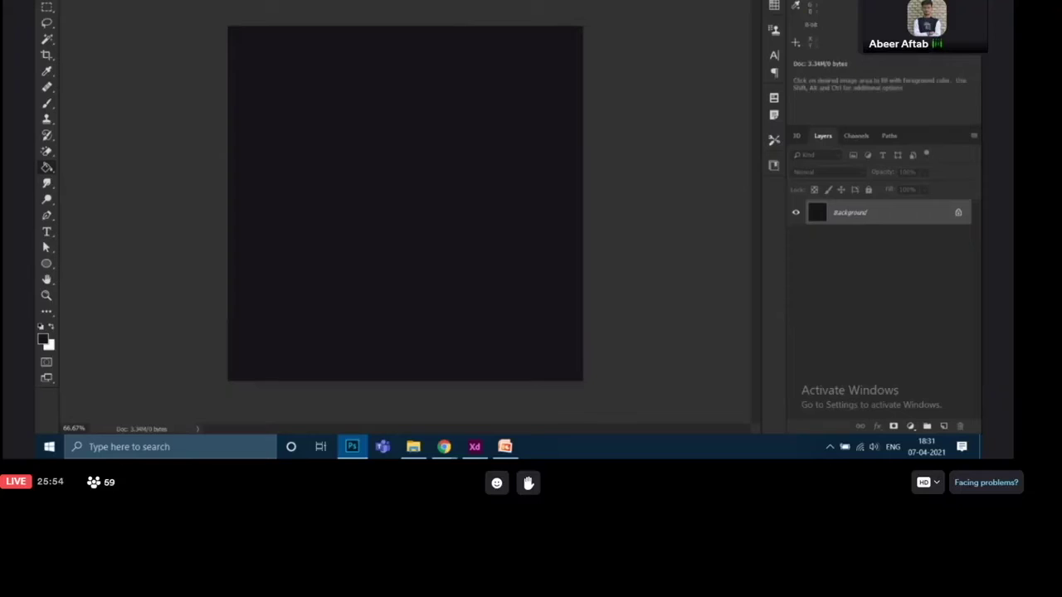
{"action": "left_click", "coordinate": [807, 1]}
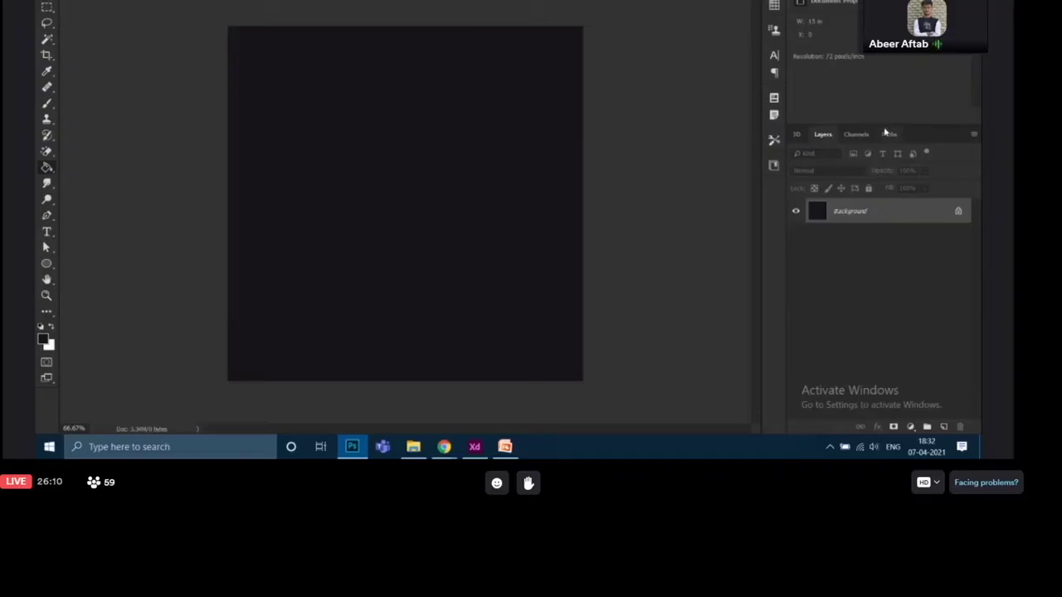
{"action": "left_click_drag", "start_coordinate": [888, 138], "coordinate": [896, 316]}
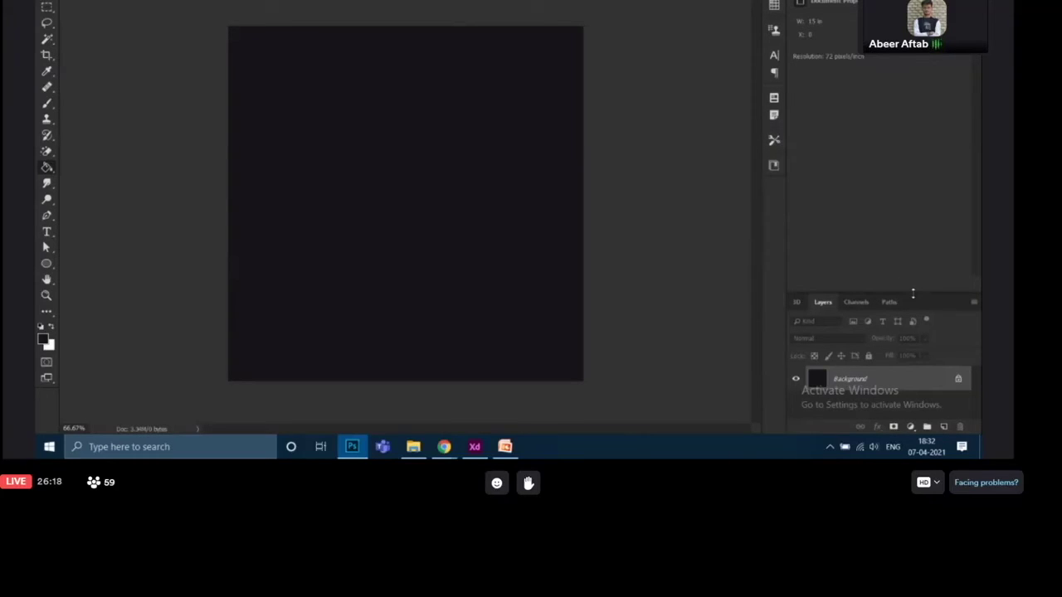
{"action": "left_click_drag", "start_coordinate": [911, 285], "coordinate": [918, 129]}
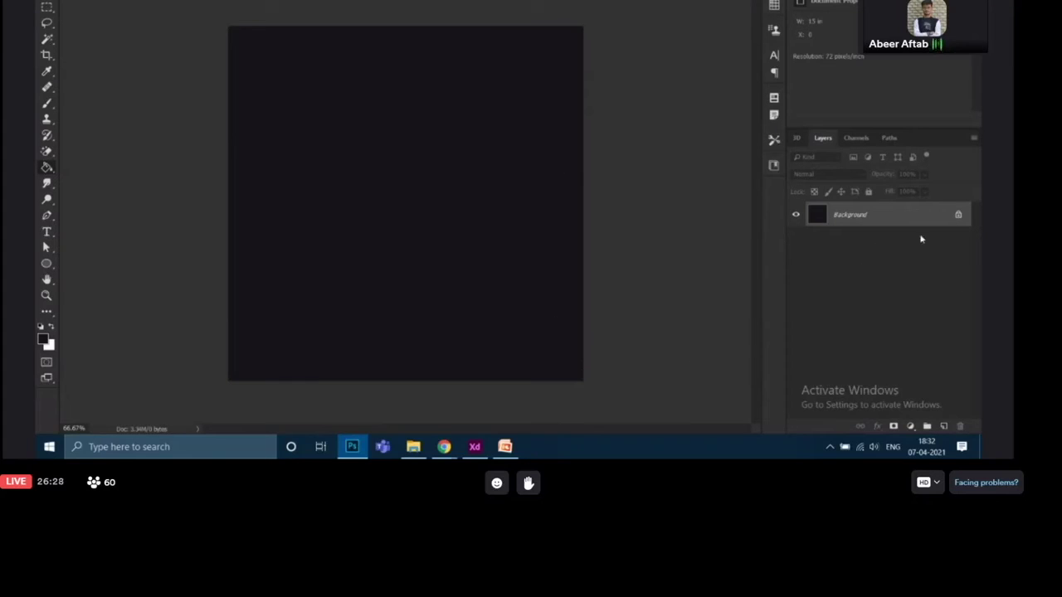
- Draw a white-filled circle about 884 px wide with the Ellipse tool, extending past the canvas's lower edge
{"action": "left_click", "coordinate": [53, 266]}
{"action": "right_click", "coordinate": [54, 270]}
{"action": "left_click", "coordinate": [80, 265]}
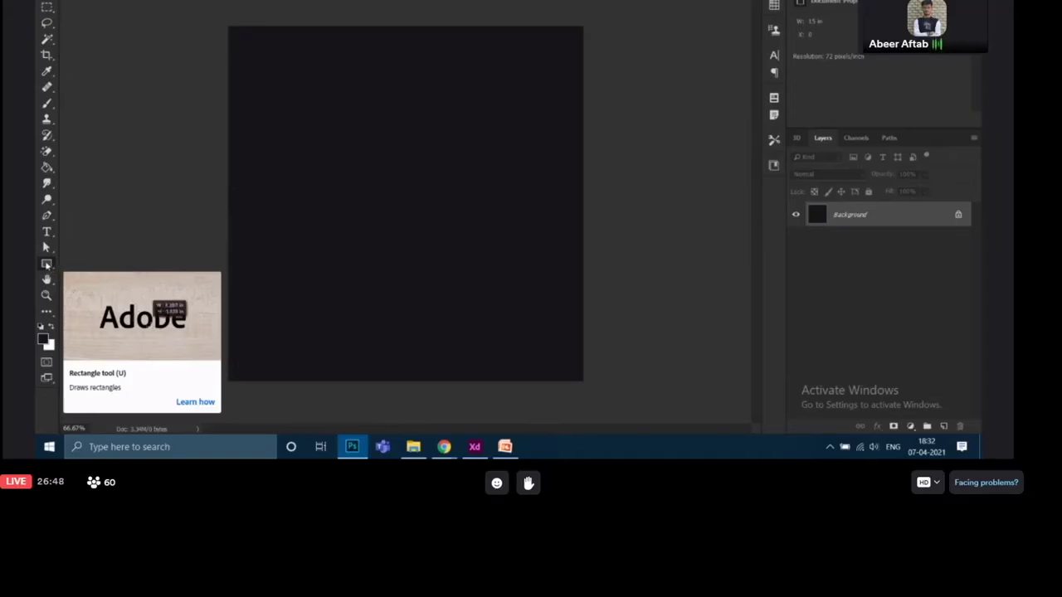
{"action": "right_click", "coordinate": [47, 266]}
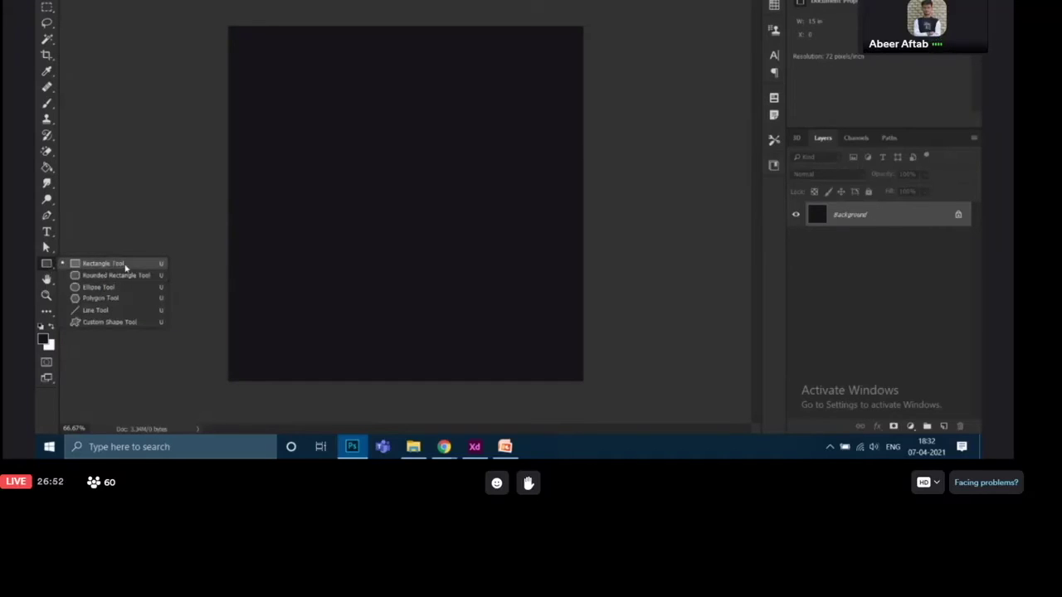
{"action": "left_click", "coordinate": [91, 291]}
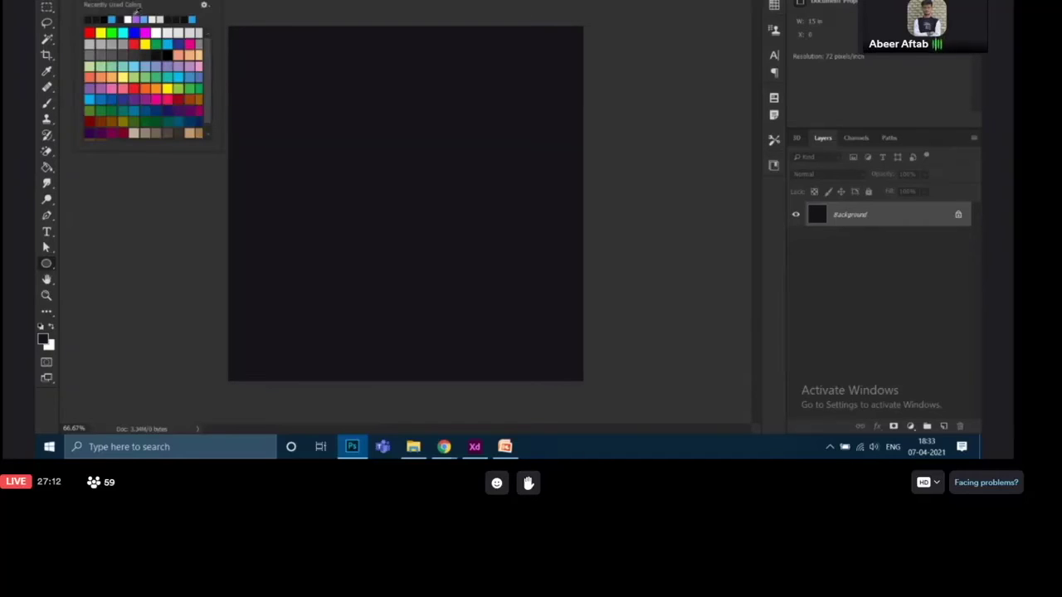
{"action": "left_click", "coordinate": [156, 32]}
{"action": "key", "text": "Escape"}
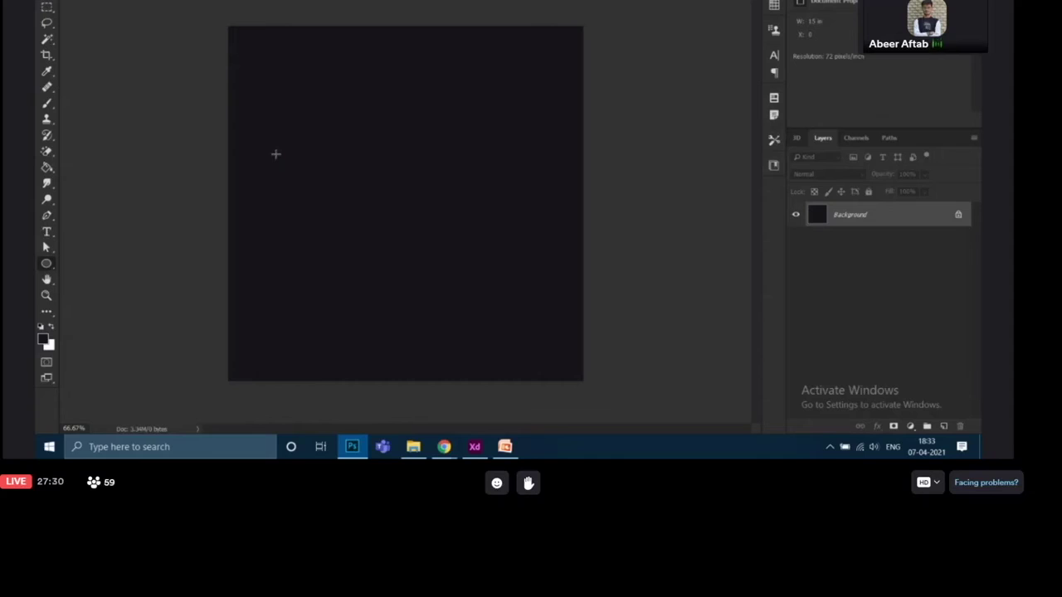
{"action": "left_click_drag", "start_coordinate": [275, 153], "coordinate": [590, 448]}
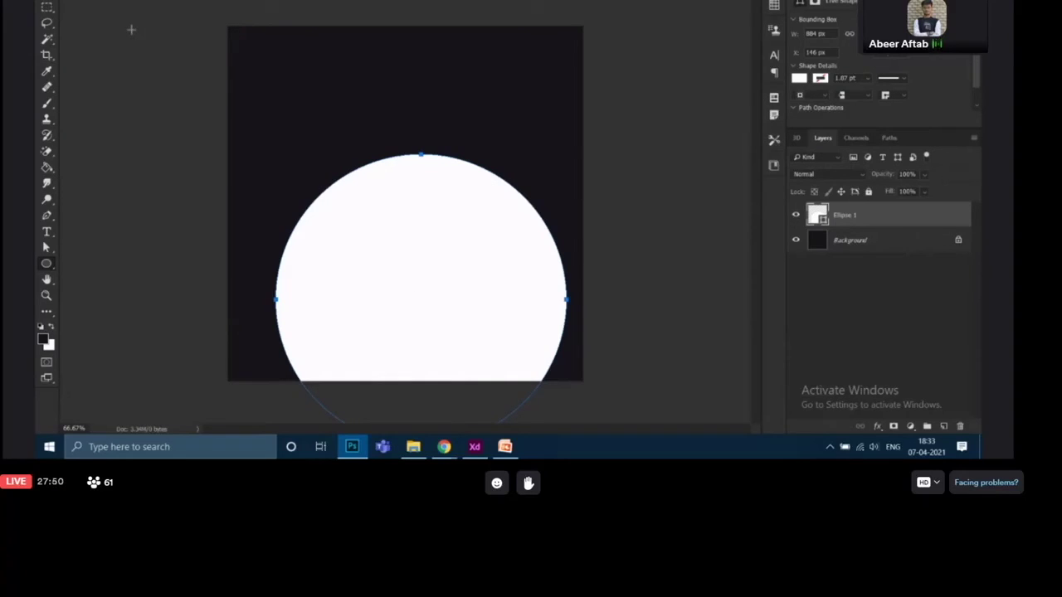
- Marquee-select the entire canvas, center the white circle horizontally within it, and clear the selection
{"action": "left_click", "coordinate": [46, 12]}
{"action": "left_click", "coordinate": [93, 10]}
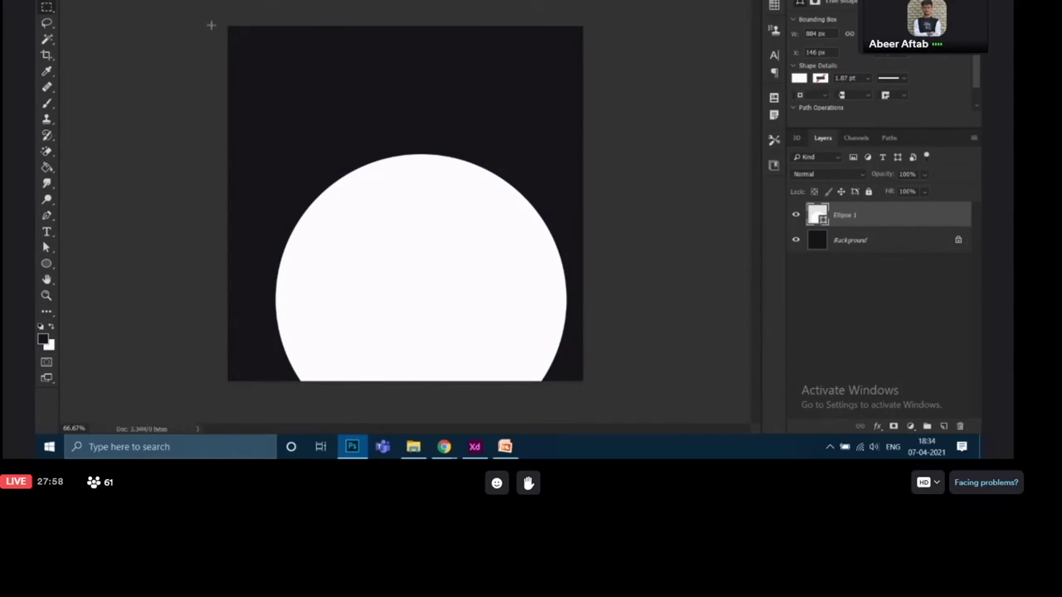
{"action": "left_click_drag", "start_coordinate": [229, 25], "coordinate": [595, 395]}
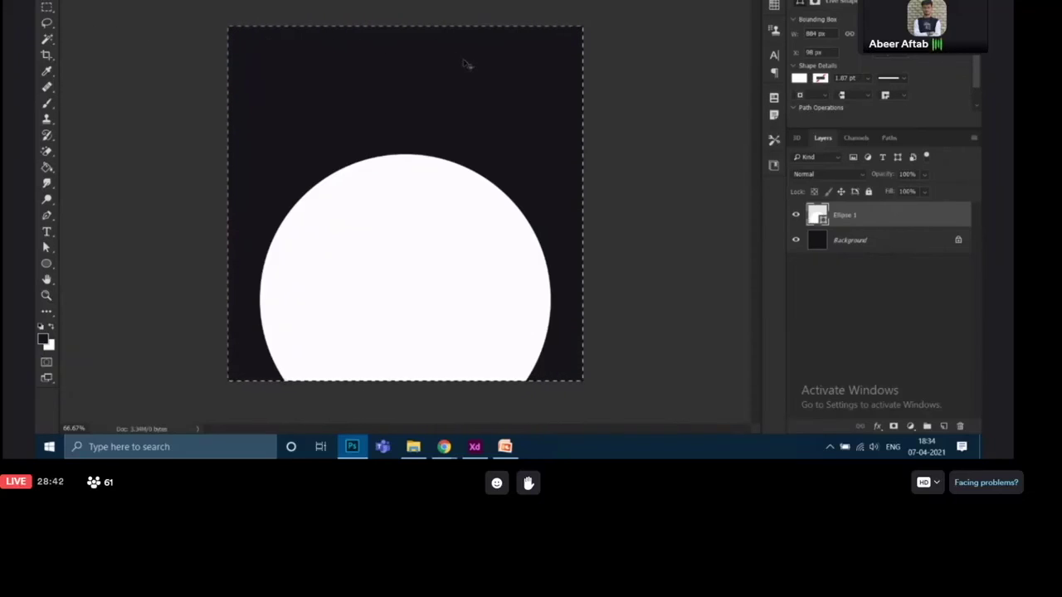
{"action": "right_click", "coordinate": [48, 10]}
{"action": "left_click", "coordinate": [89, 12]}
{"action": "left_click", "coordinate": [207, 44]}
- Enlarge the white circle to about 1242 px wide and lower it into a planet arc, comparing it with the reference poster
{"action": "key", "text": "ctrl+t"}
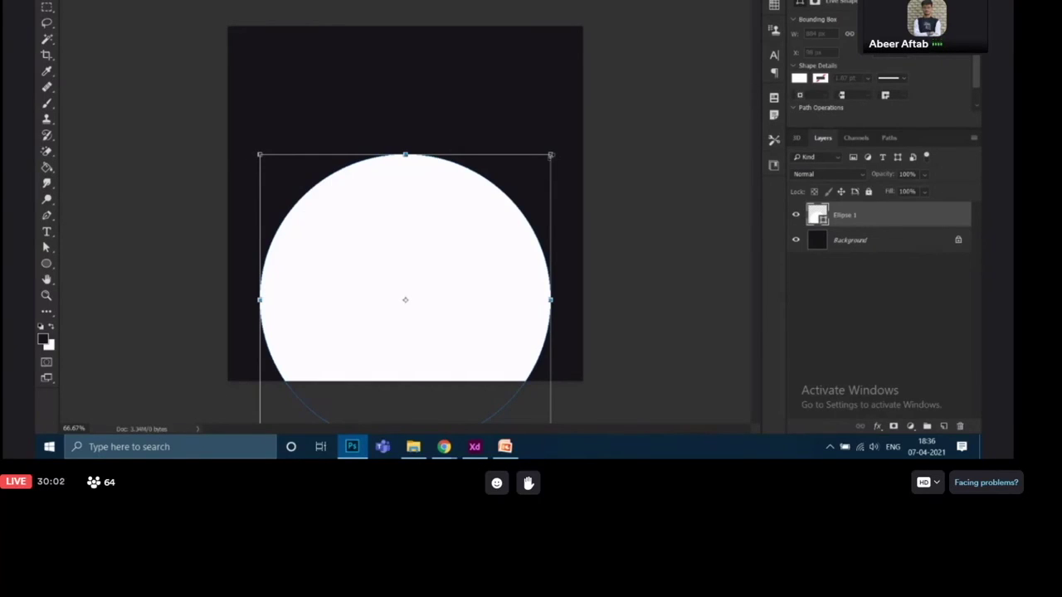
{"action": "left_click_drag", "start_coordinate": [550, 154], "coordinate": [570, 149]}
{"action": "key", "text": "ctrl+z"}
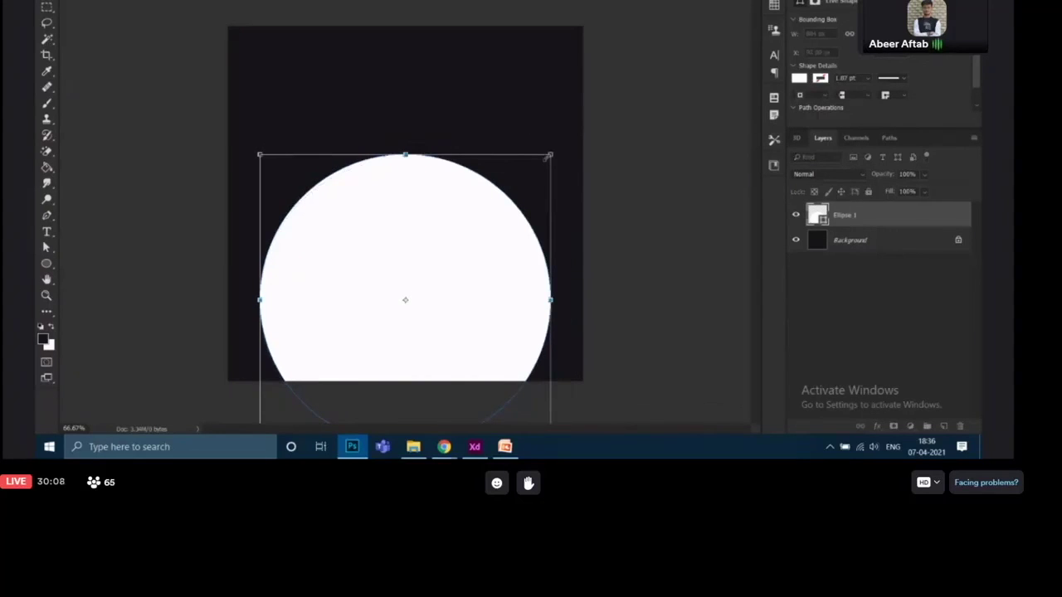
{"action": "left_click_drag", "start_coordinate": [550, 156], "coordinate": [652, 104]}
{"action": "left_click_drag", "start_coordinate": [544, 169], "coordinate": [492, 320]}
{"action": "left_click_drag", "start_coordinate": [586, 226], "coordinate": [599, 214]}
{"action": "mouse_move", "coordinate": [507, 291]}
{"action": "left_mouse_down"}
{"action": "mouse_move", "coordinate": [517, 318]}
{"action": "mouse_move", "coordinate": [509, 306]}
{"action": "left_mouse_up"}
{"action": "mouse_move", "coordinate": [512, 301]}
{"action": "left_mouse_down"}
{"action": "mouse_move", "coordinate": [495, 301]}
{"action": "mouse_move", "coordinate": [495, 312]}
{"action": "left_mouse_up"}
{"action": "left_click_drag", "start_coordinate": [600, 238], "coordinate": [624, 218]}
{"action": "left_click_drag", "start_coordinate": [505, 289], "coordinate": [490, 318]}
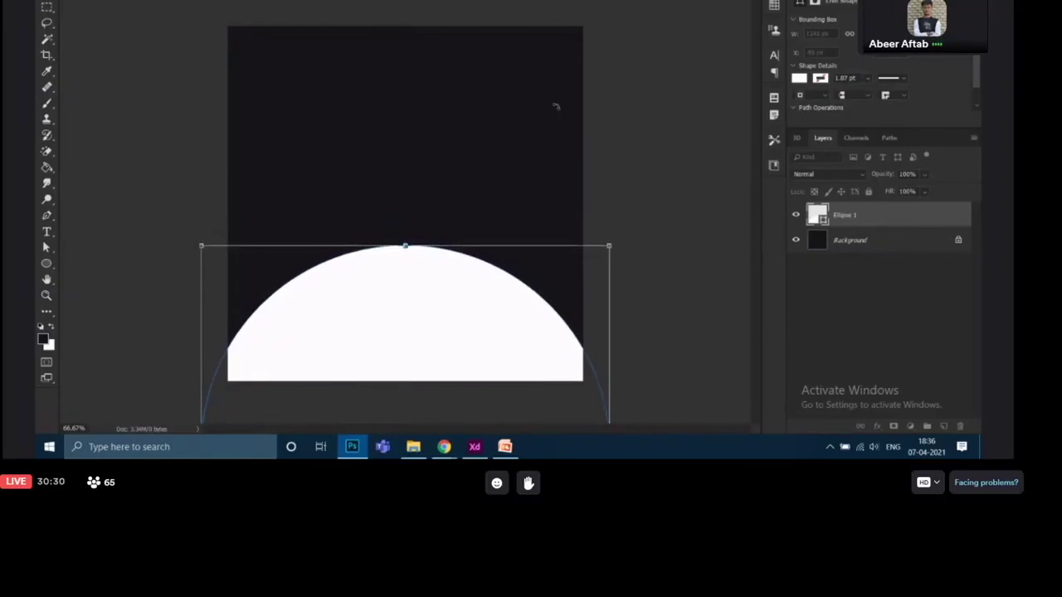
{"action": "key", "text": "Return"}
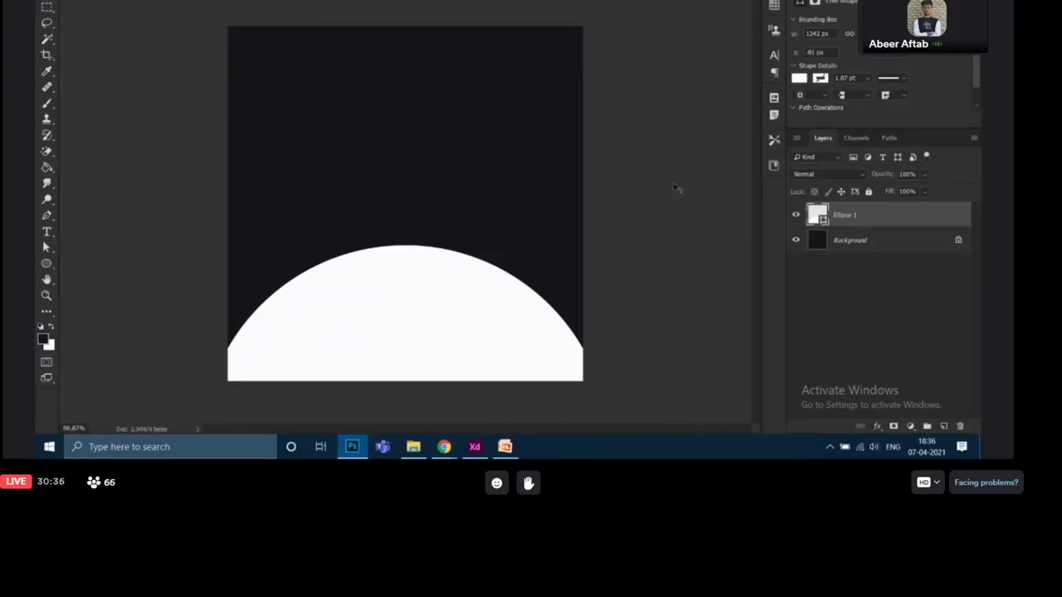
{"action": "key", "text": "ctrl+Tab"}
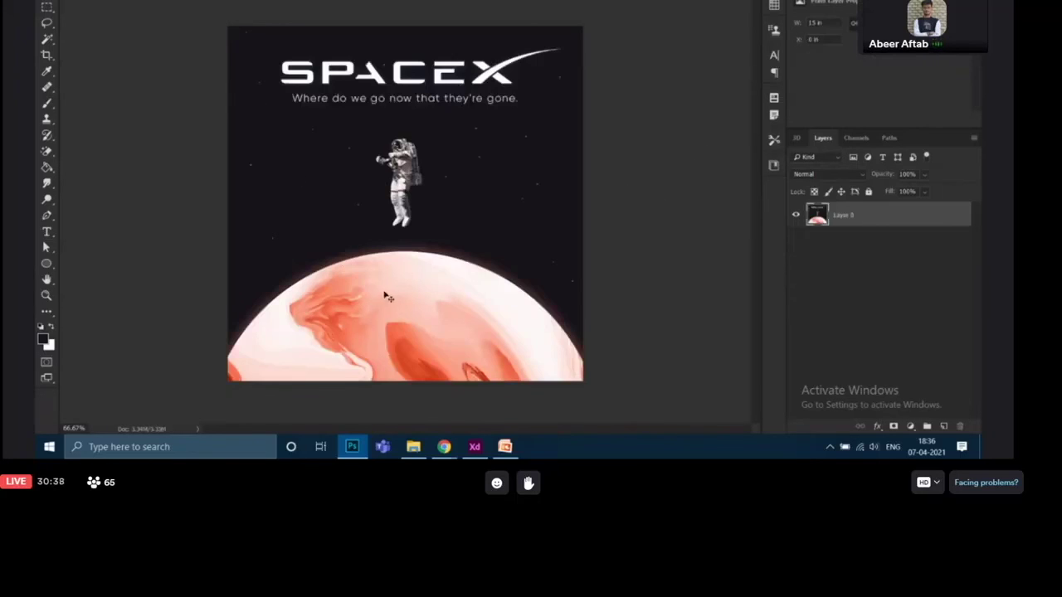